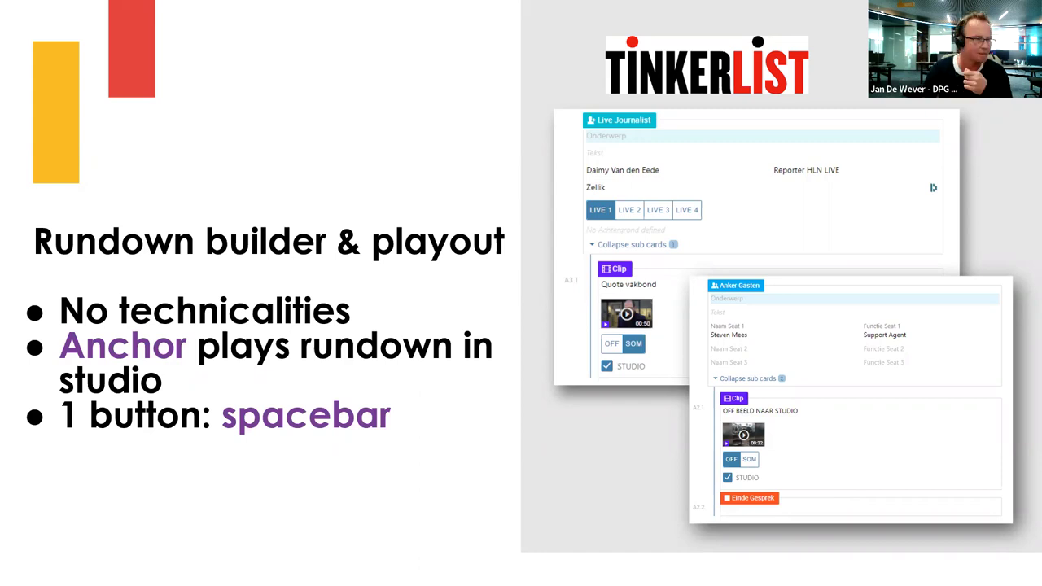
# Advance the presentation to the slide showing the rundown screenshot
pyautogui.press('Right')
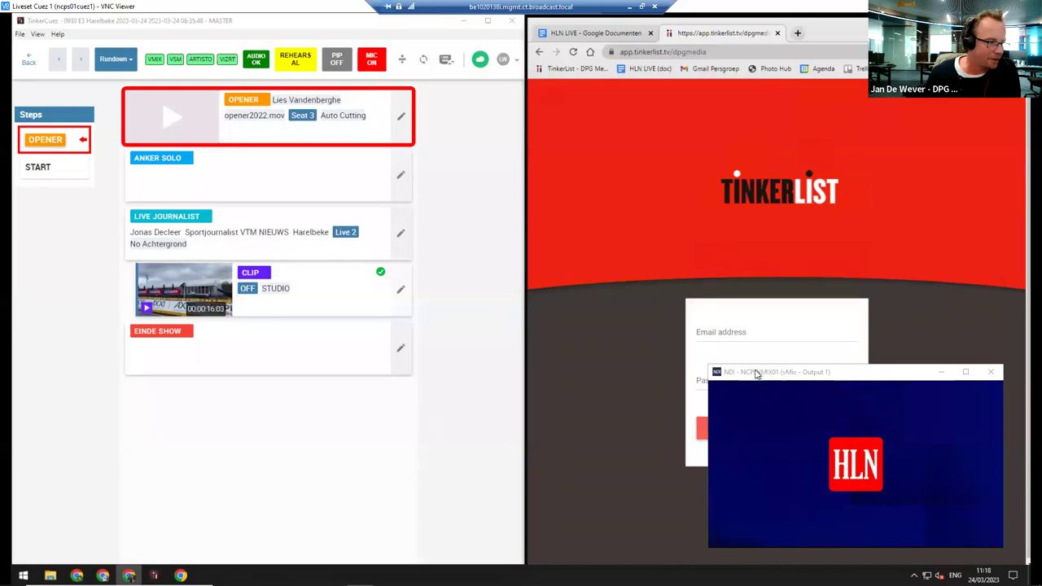
# Sign in to TinkerList with the account e-mail address and password
pyautogui.moveTo(757, 374); pyautogui.dragTo(353, 383)
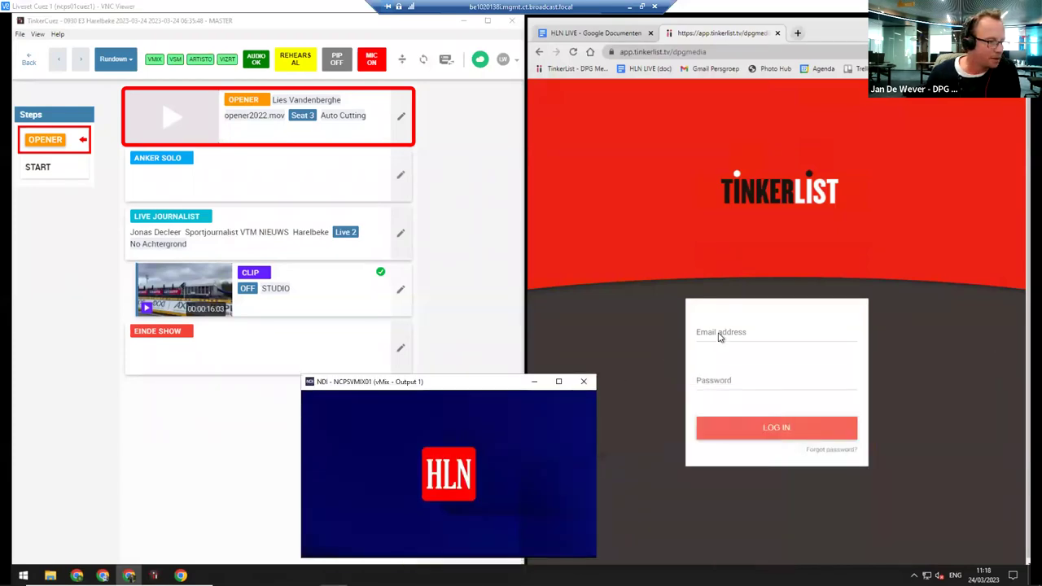
pyautogui.click(729, 332)
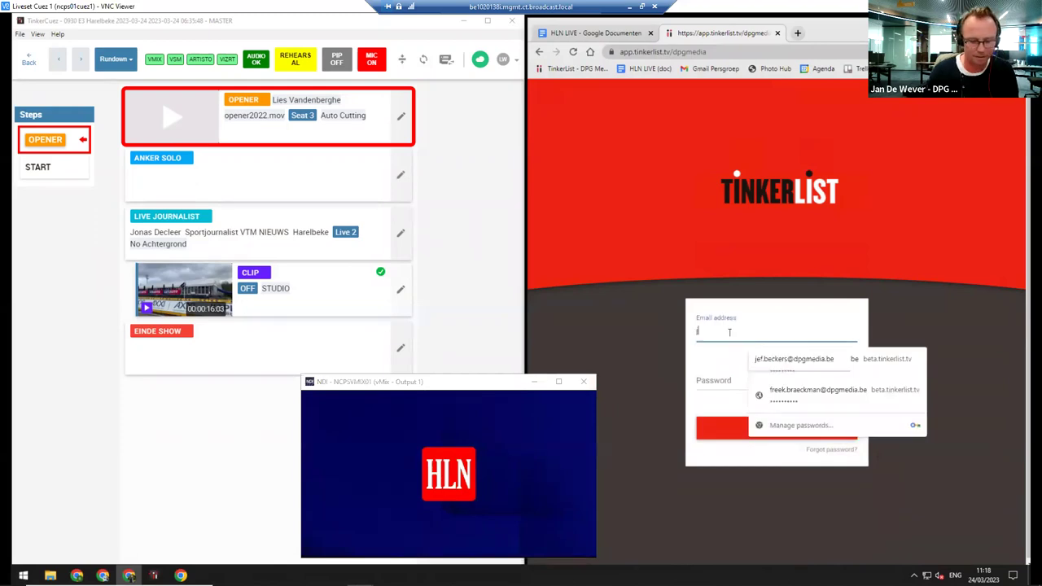
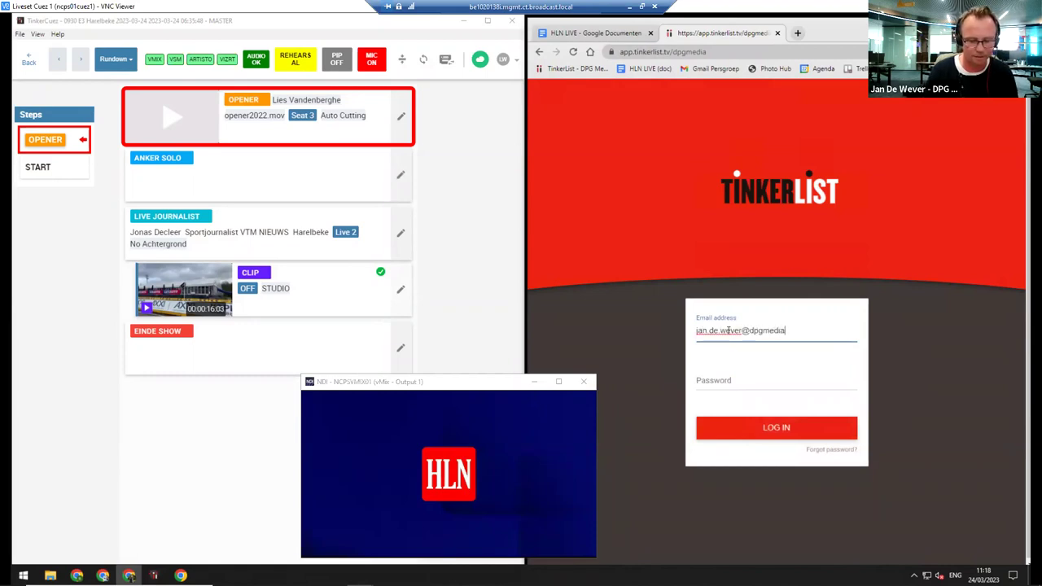
pyautogui.press('Tab')
pyautogui.write('•••••••')
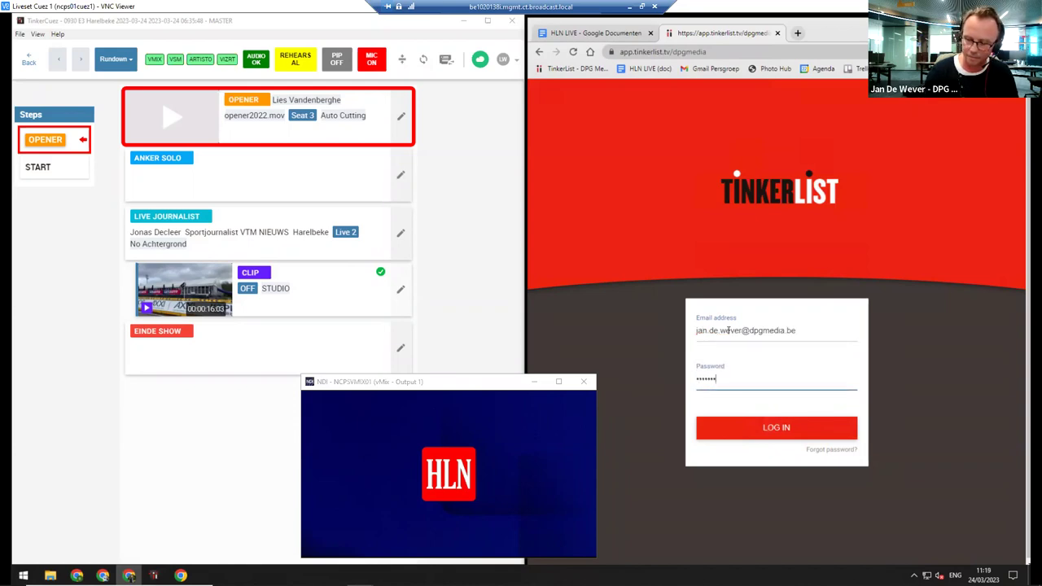
pyautogui.write('••••••••')
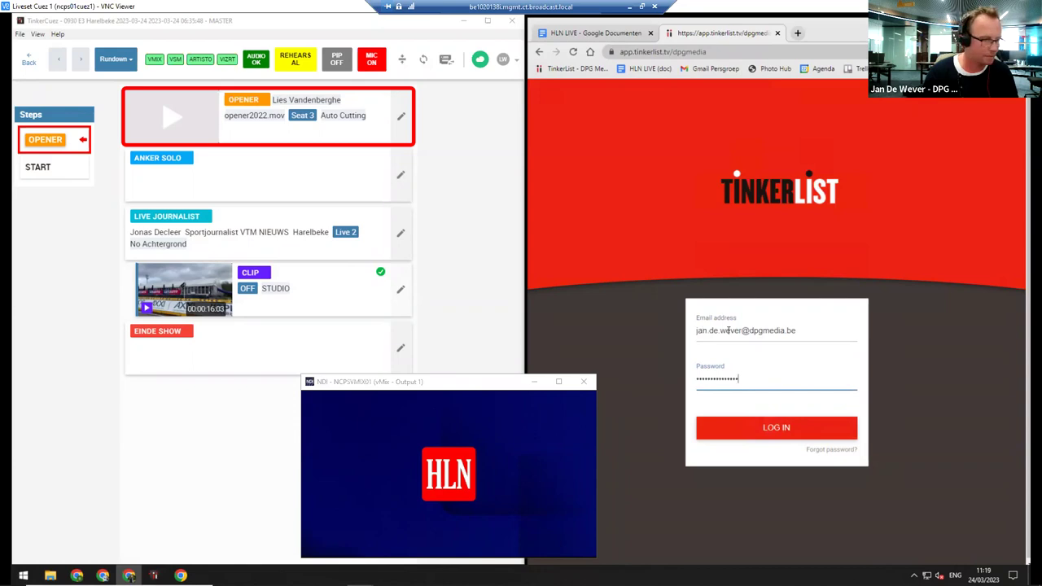
pyautogui.press('Return')
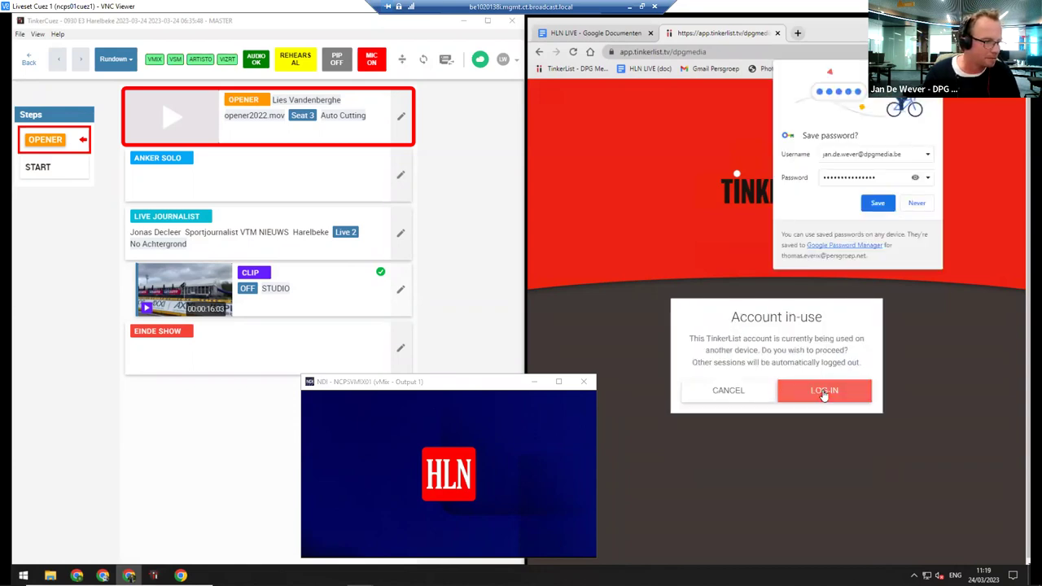
# Log in despite the other active session, decline saving the password, and move the NDI preview aside
pyautogui.click(823, 391)
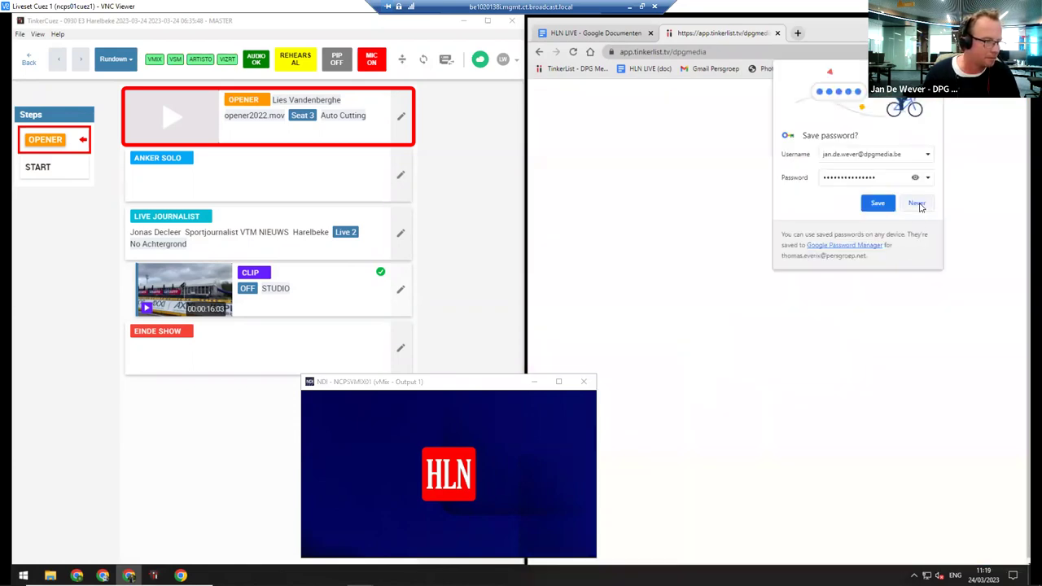
pyautogui.click(917, 204)
pyautogui.moveTo(475, 377); pyautogui.dragTo(303, 363)
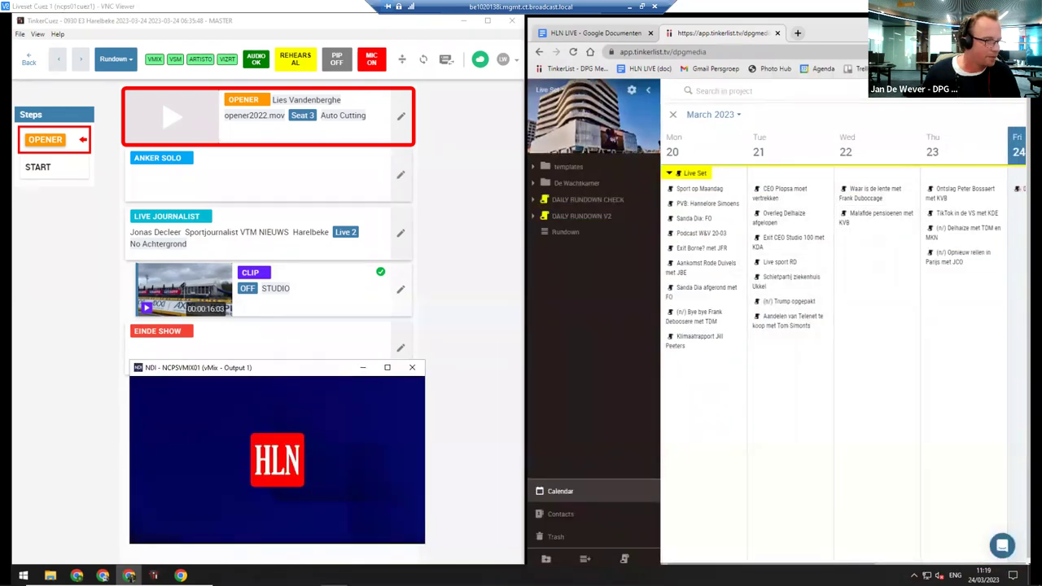
# Maximize Chrome and open the Thursday '(n/) Opnieuw rellen in Parijs met JCO' rundown beside the calendar
pyautogui.press('super+Up')
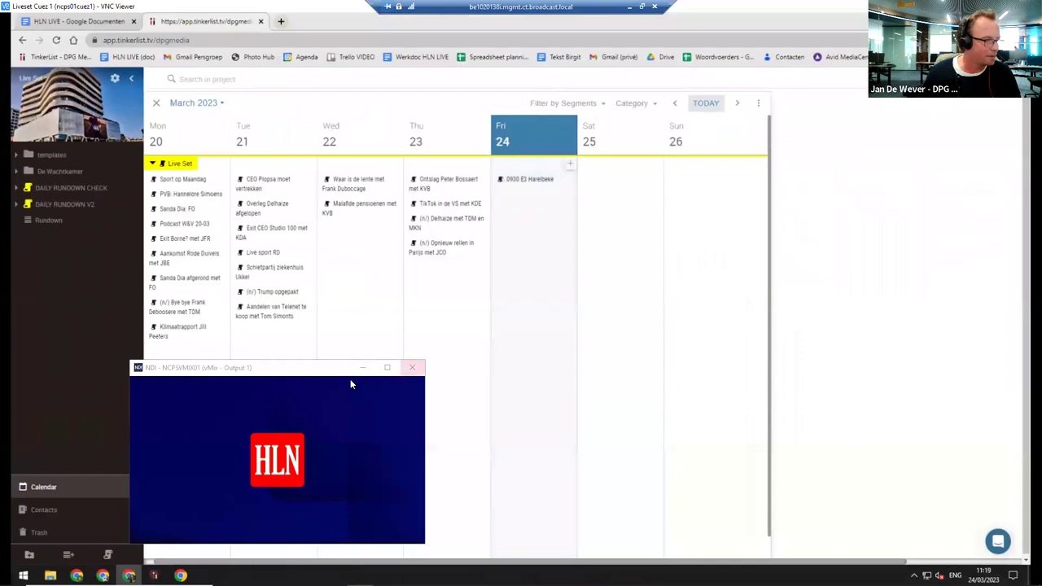
pyautogui.moveTo(421, 371); pyautogui.dragTo(870, 332)
pyautogui.click(431, 253)
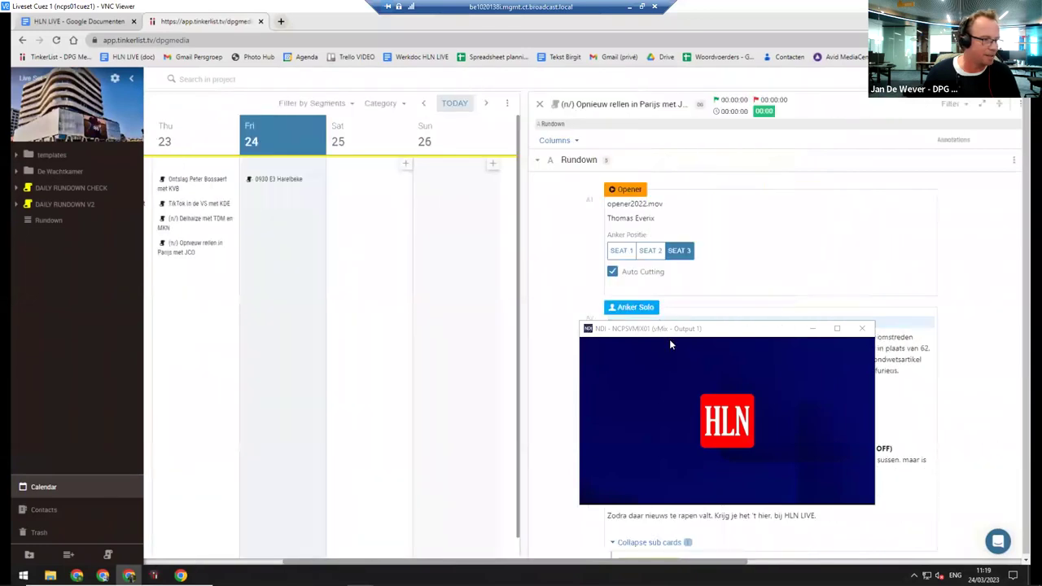
pyautogui.moveTo(671, 345); pyautogui.dragTo(387, 350)
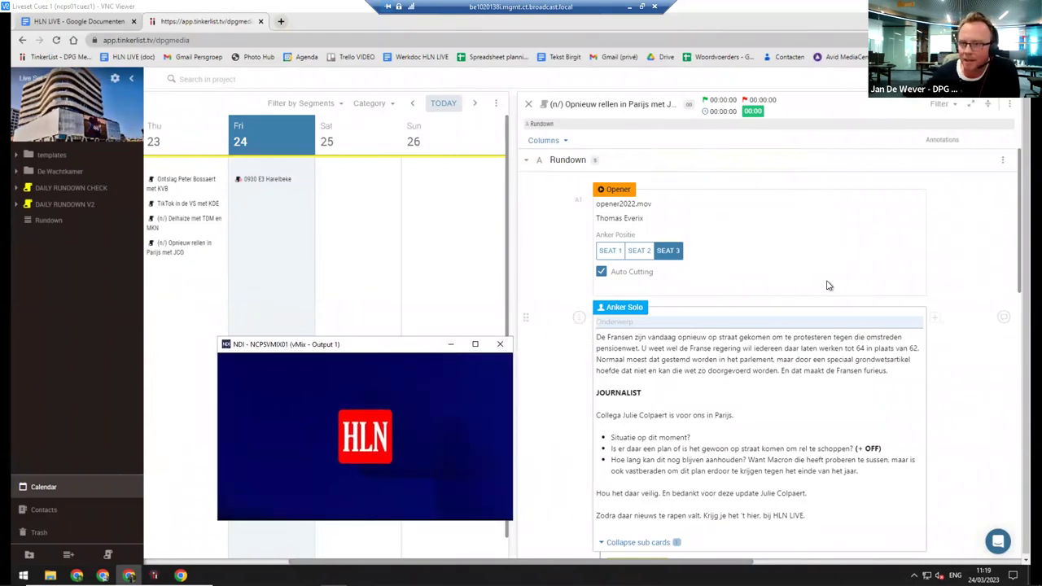
pyautogui.click(947, 251)
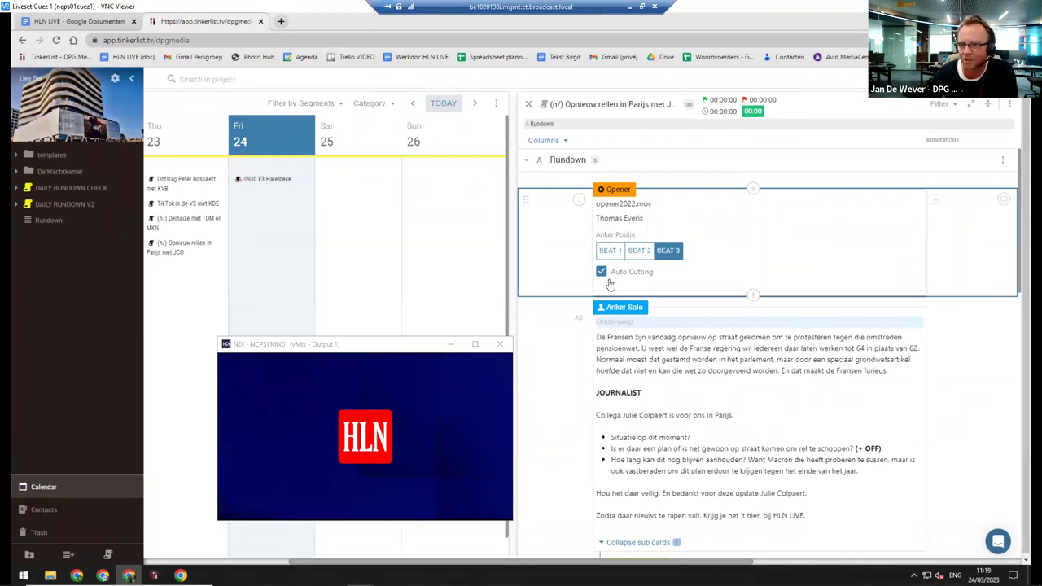
pyautogui.scroll(-1, 825, 366)
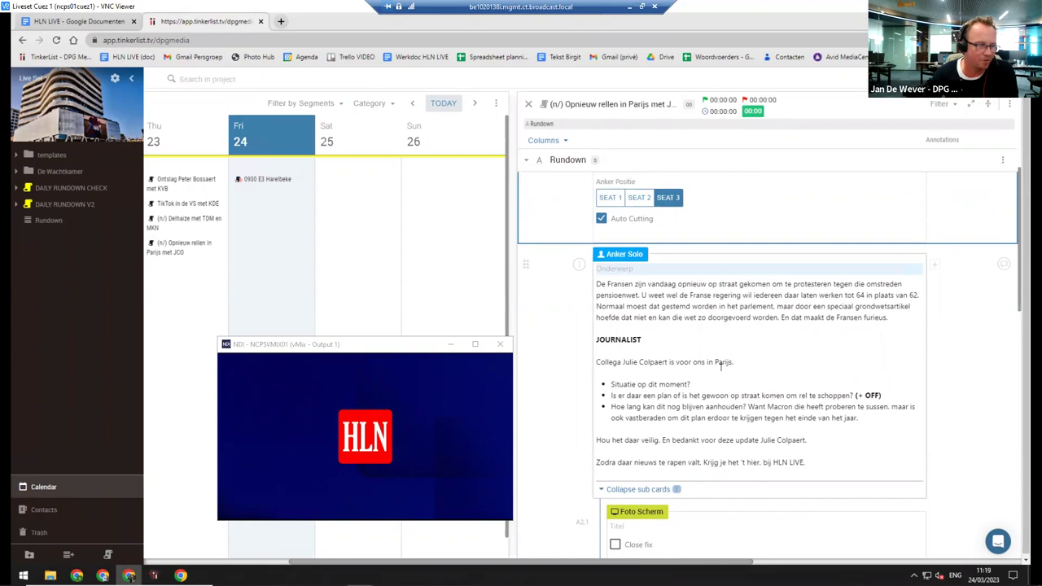
pyautogui.scroll(-3, 731, 374)
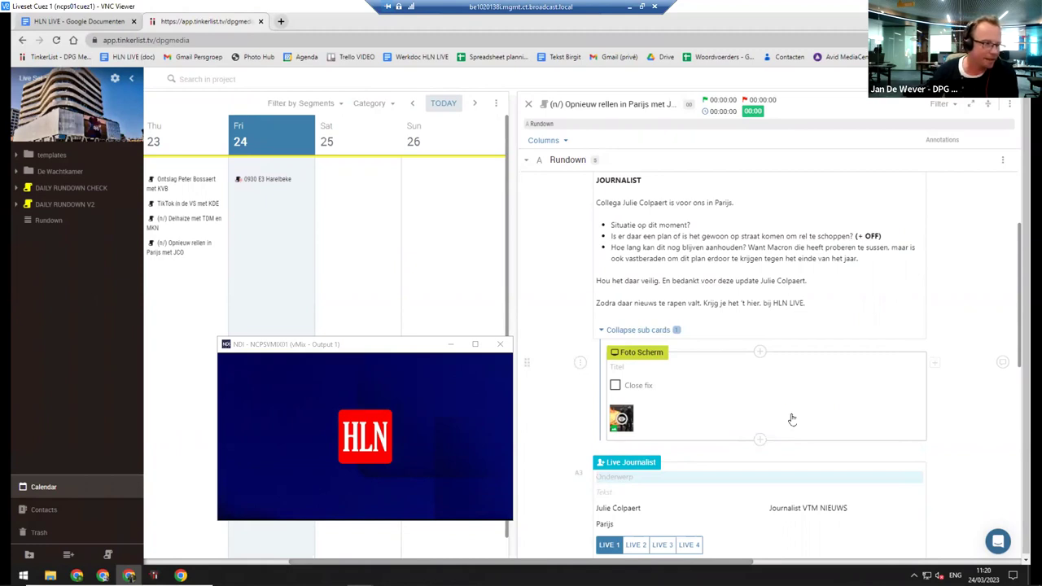
# Scroll through the Paris rundown and back up to the Opener card, then place the NDI preview over it
pyautogui.scroll(-1, 791, 419)
pyautogui.scroll(-5, 792, 419)
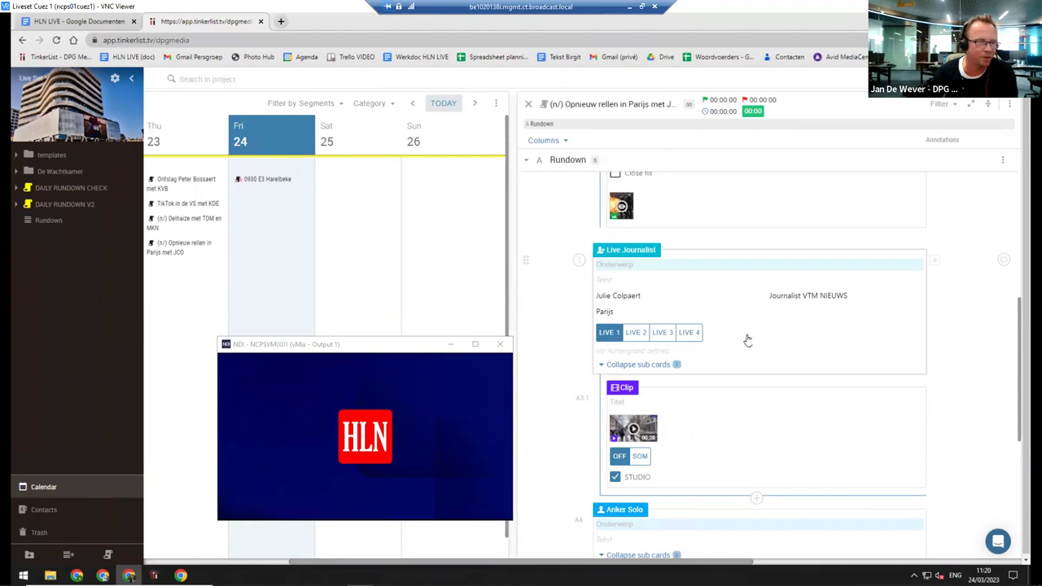
pyautogui.scroll(-2, 756, 345)
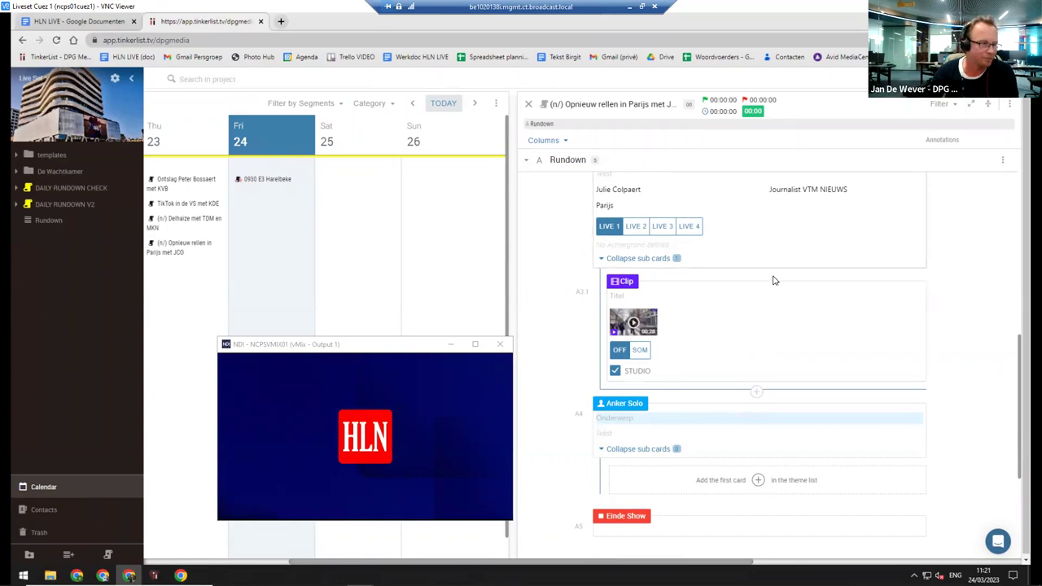
pyautogui.scroll(-1, 774, 280)
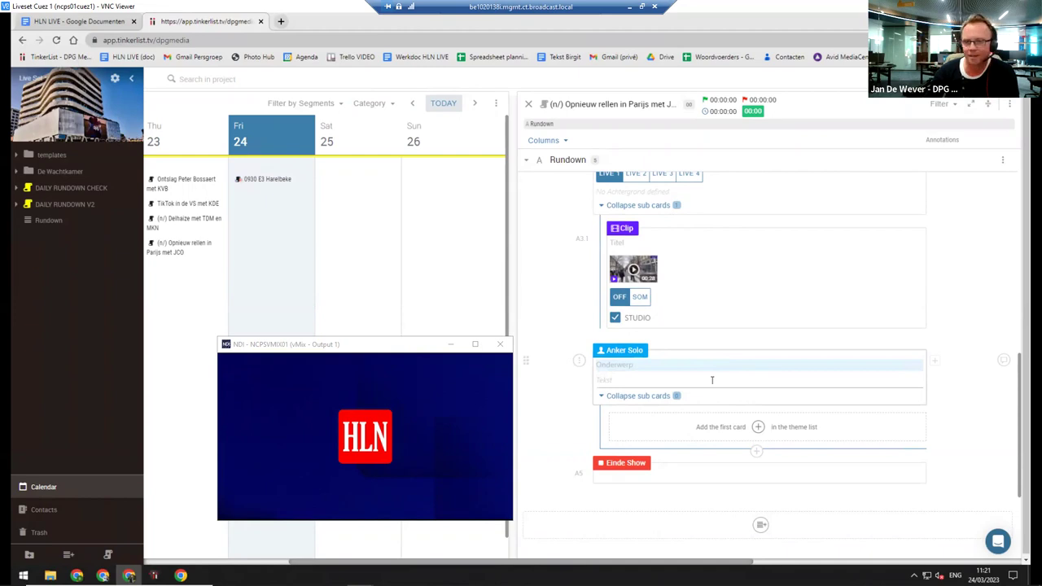
pyautogui.scroll(5, 772, 376)
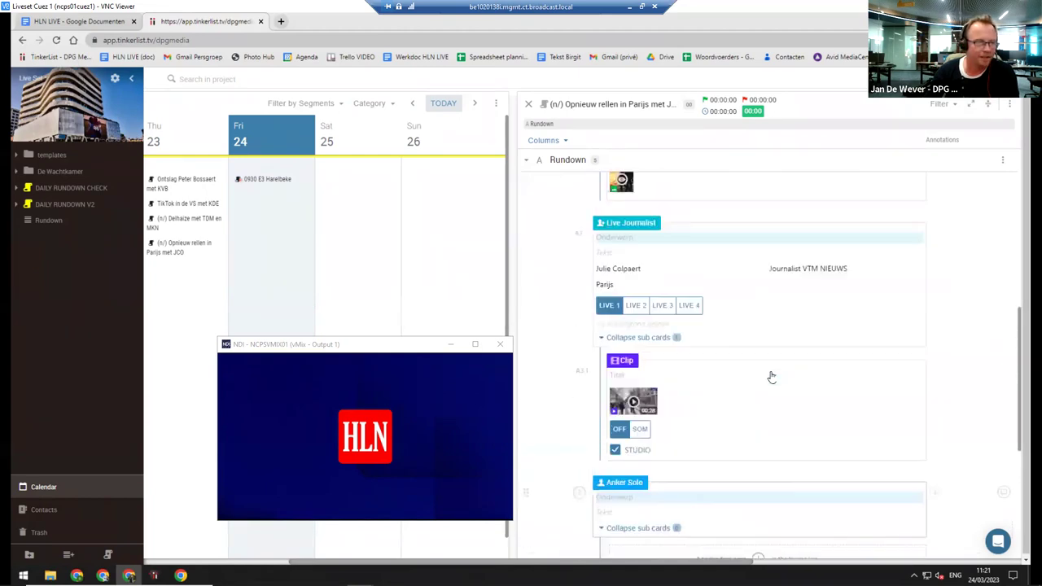
pyautogui.scroll(5, 772, 377)
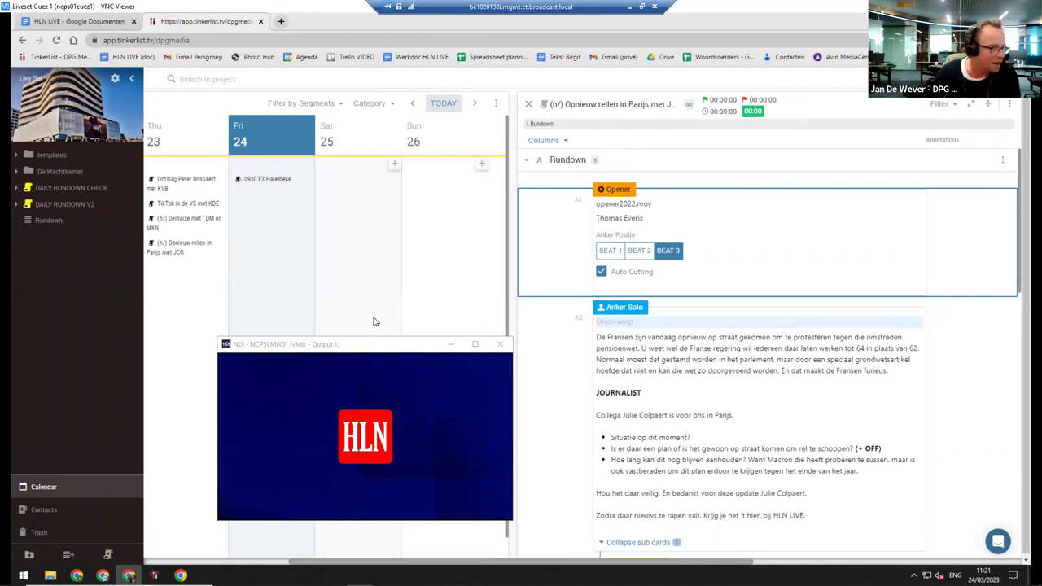
pyautogui.moveTo(363, 348); pyautogui.dragTo(720, 328)
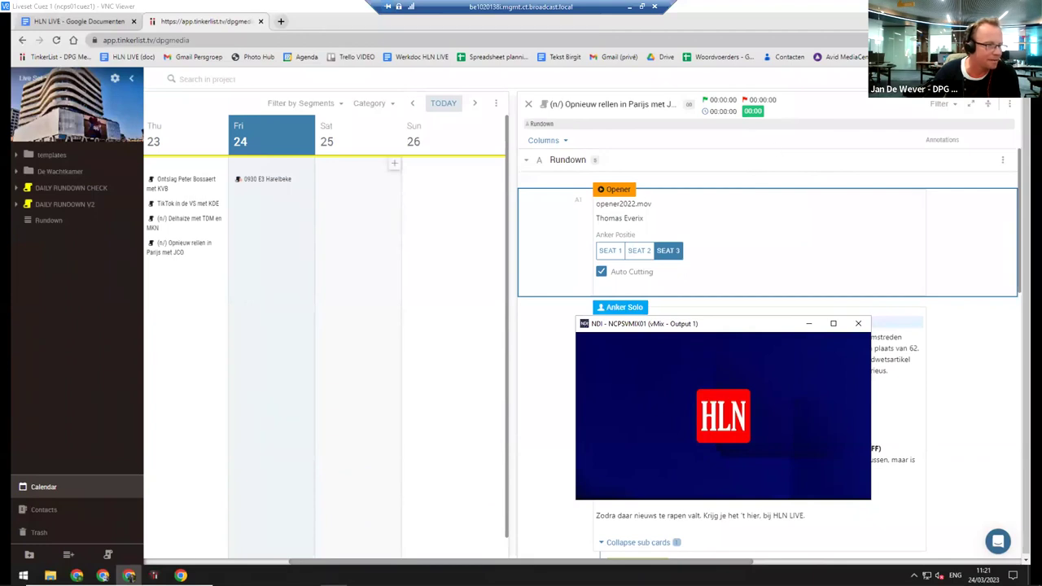
# Bring TinkerCuez forward, enlarge the NDI preview beside it, and go back to the rundown list
pyautogui.hotkey('alt', 'Tab')
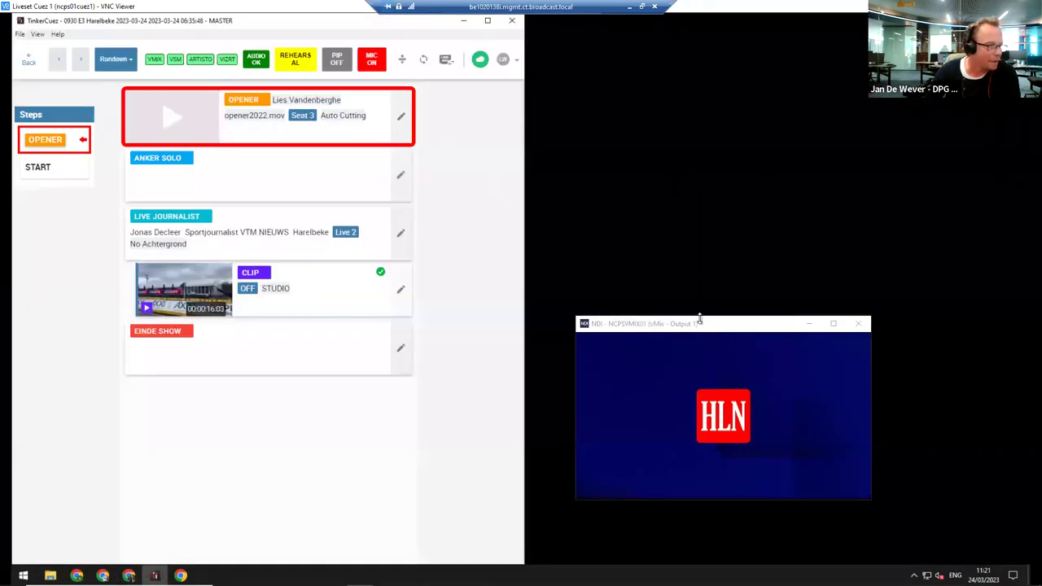
pyautogui.moveTo(698, 324); pyautogui.dragTo(675, 129)
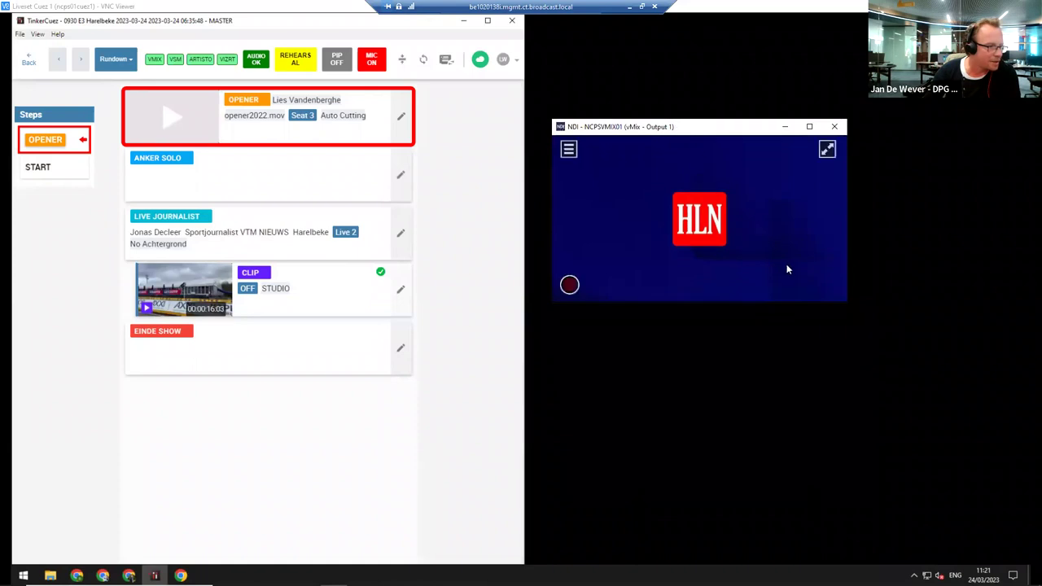
pyautogui.moveTo(846, 304); pyautogui.dragTo(976, 385)
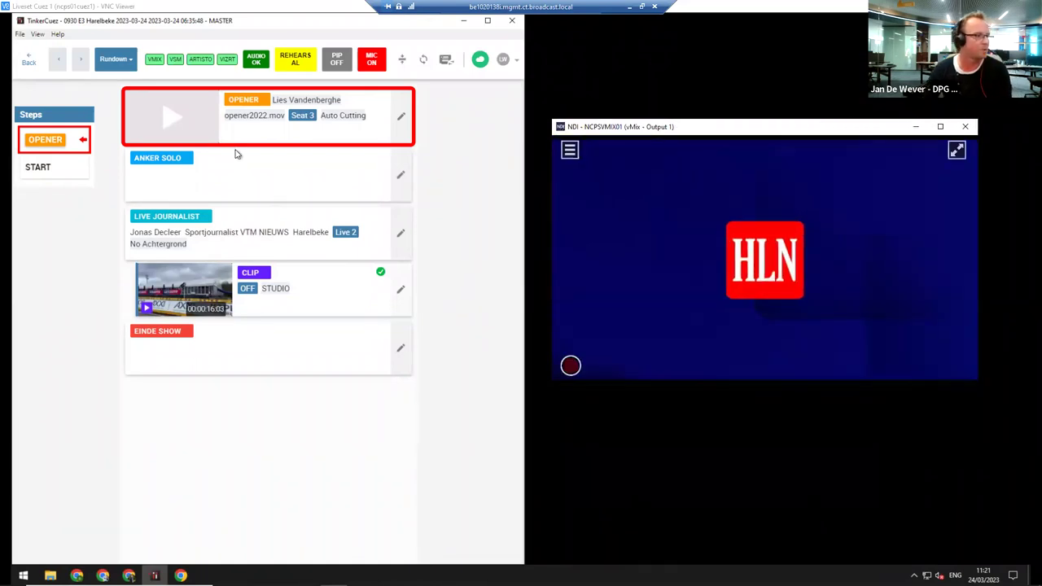
pyautogui.click(28, 60)
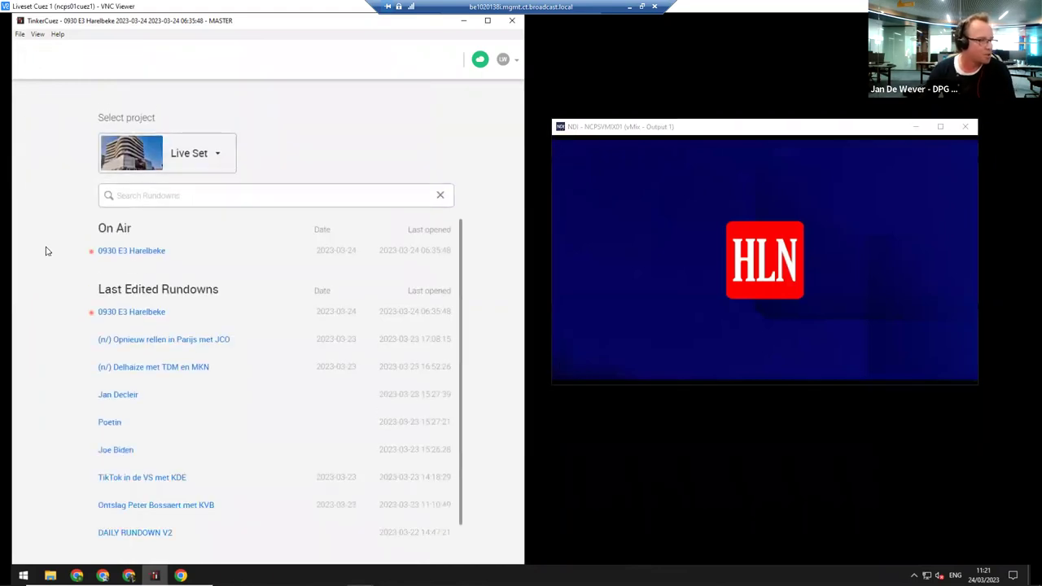
# Pick the Parijs rundown from Last Edited Rundowns and load it with the DEFAULT configuration
pyautogui.click(168, 348)
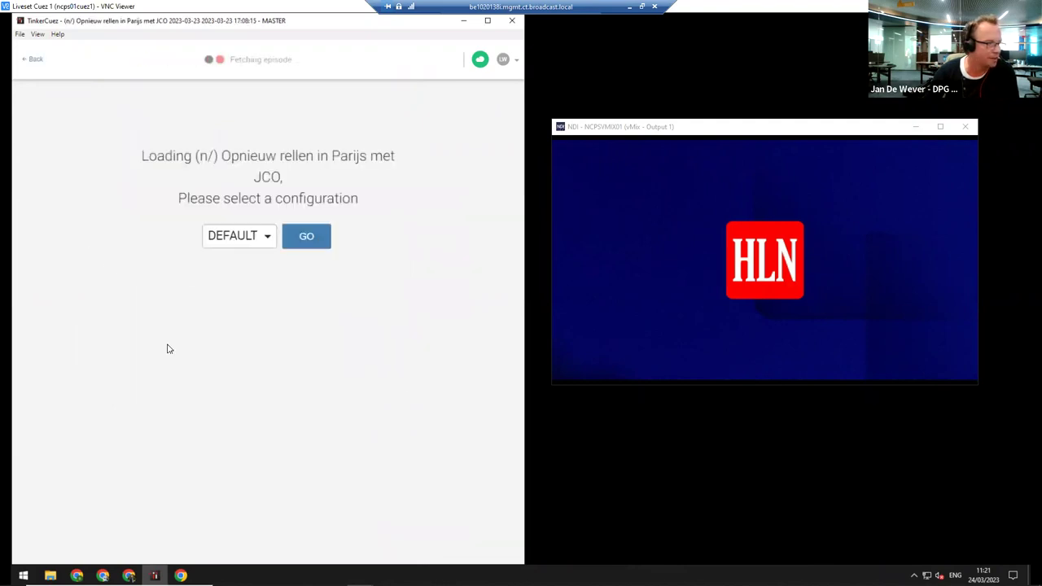
pyautogui.click(263, 239)
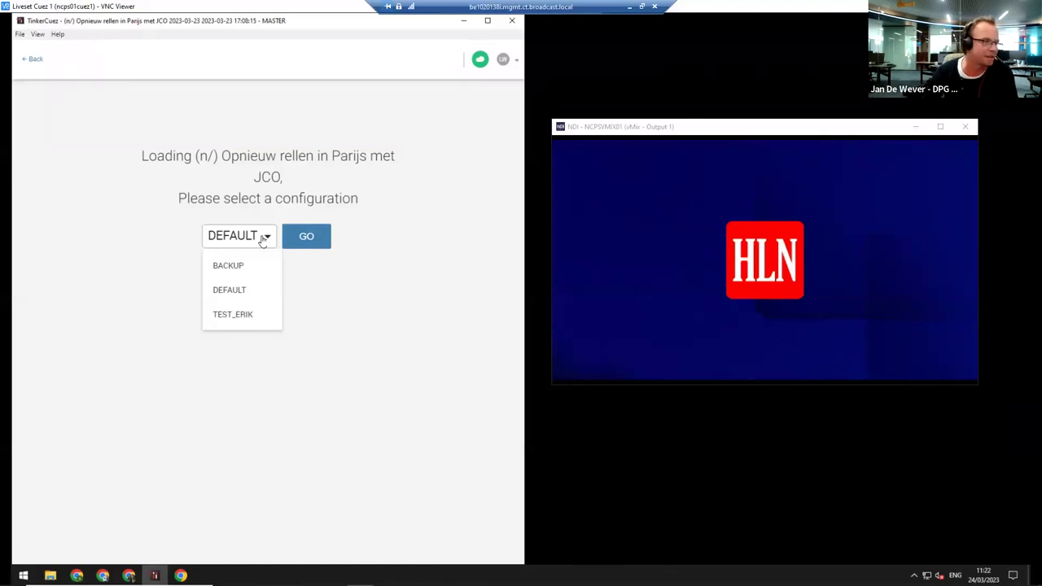
pyautogui.click(304, 236)
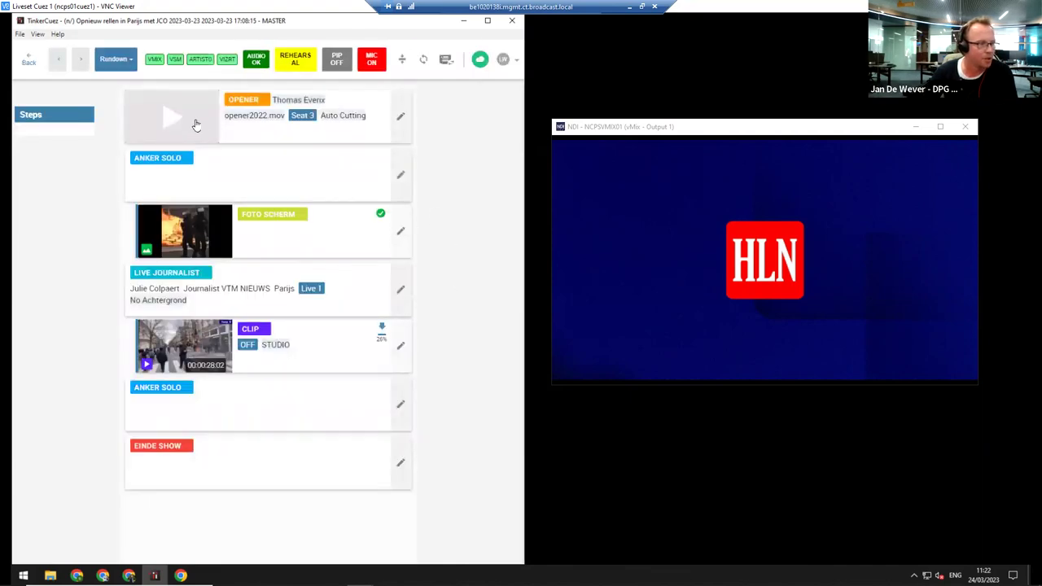
# Cue the OPENER card and start the opener2022.mov clip on air
pyautogui.click(196, 123)
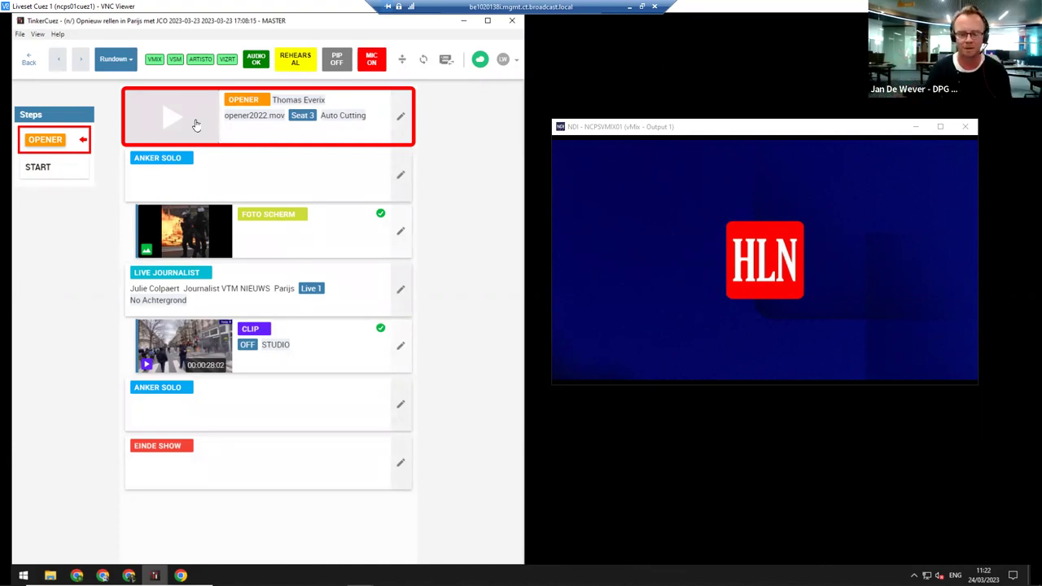
pyautogui.click(195, 124)
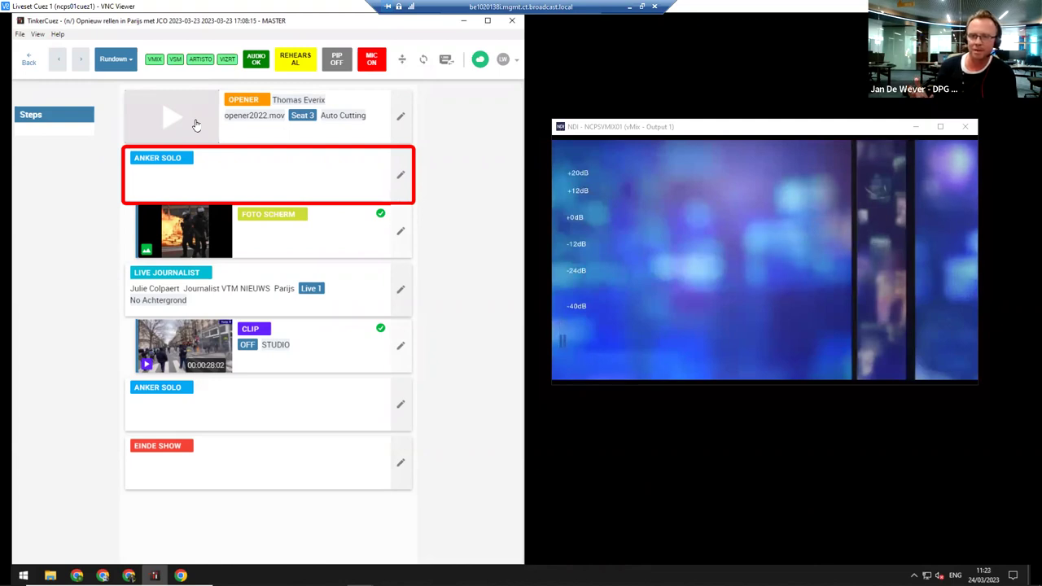
# Advance from ANKER SOLO to the FOTO SCHERM riot photo with the space key
pyautogui.press('space')
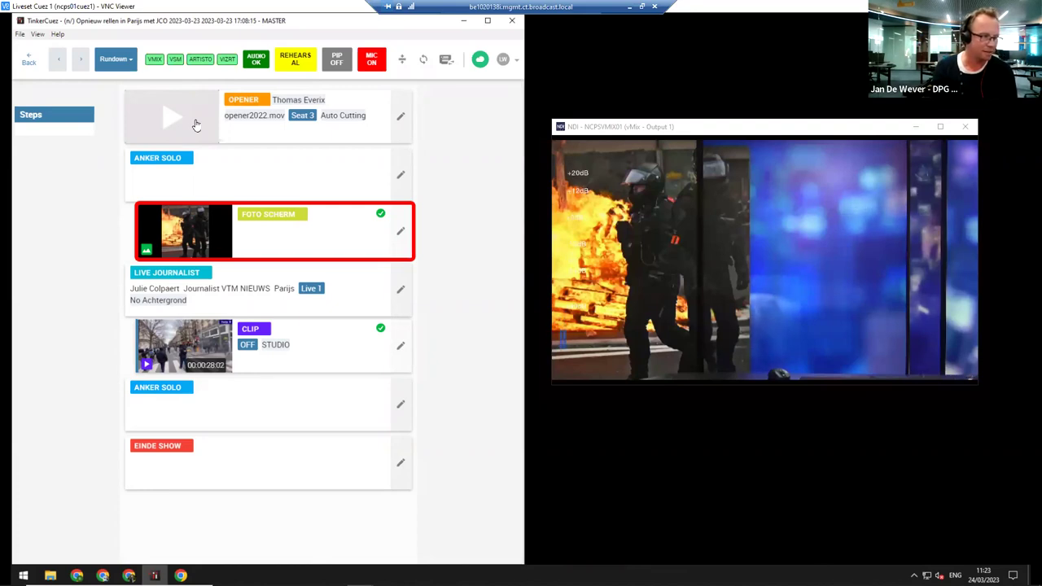
# Advance from FOTO SCHERM to the LIVE JOURNALIST card, airing the LiveU Parijs feed
pyautogui.press('Down')
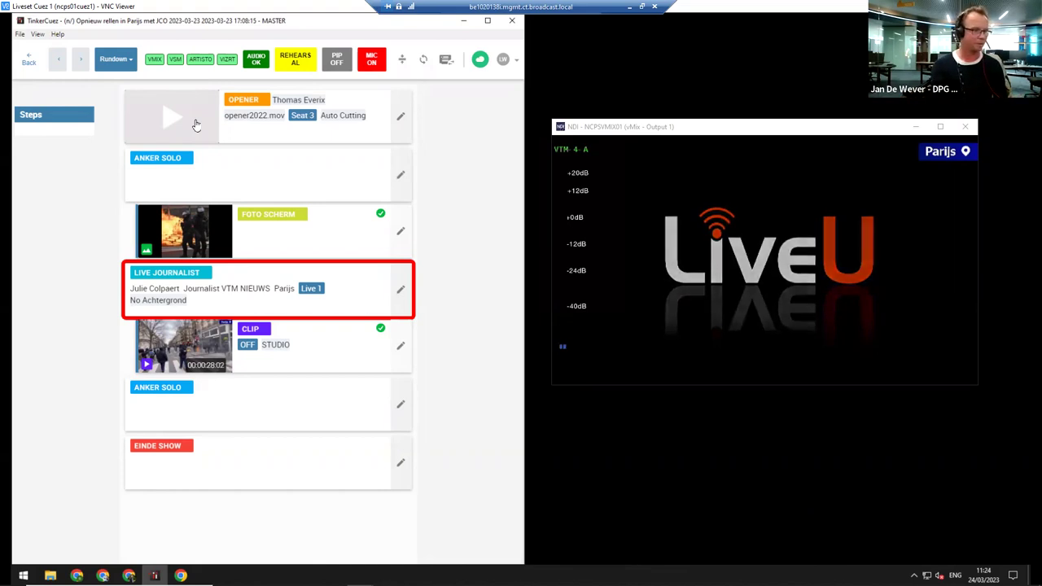
# Advance from LIVE JOURNALIST to the CLIP card with its CLIP and STUDIO steps
pyautogui.press('space')
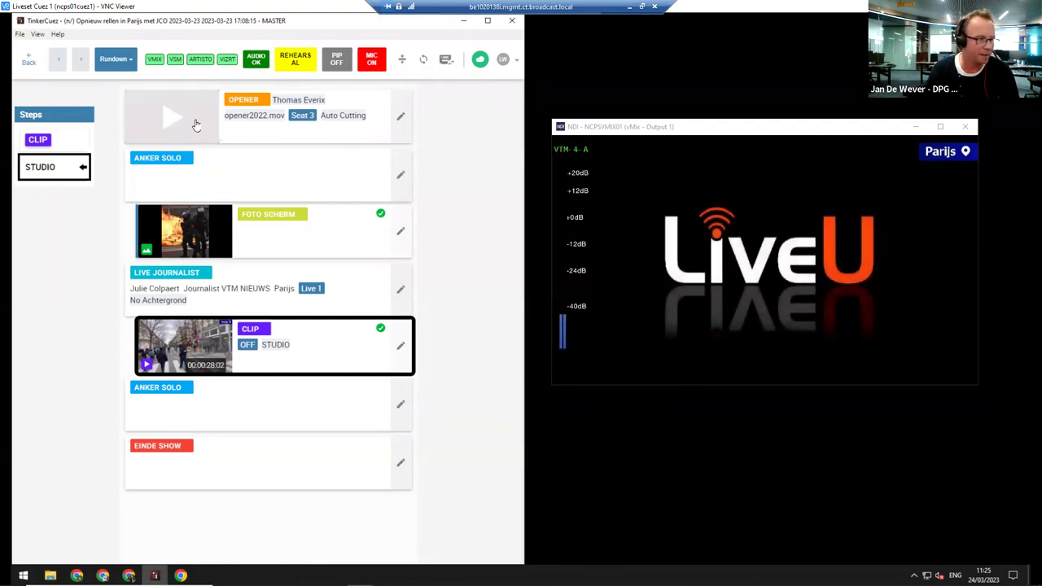
# Advance the cues to the closing ANKER SOLO, then to EINDE SHOW, with microphones off
pyautogui.press('space')
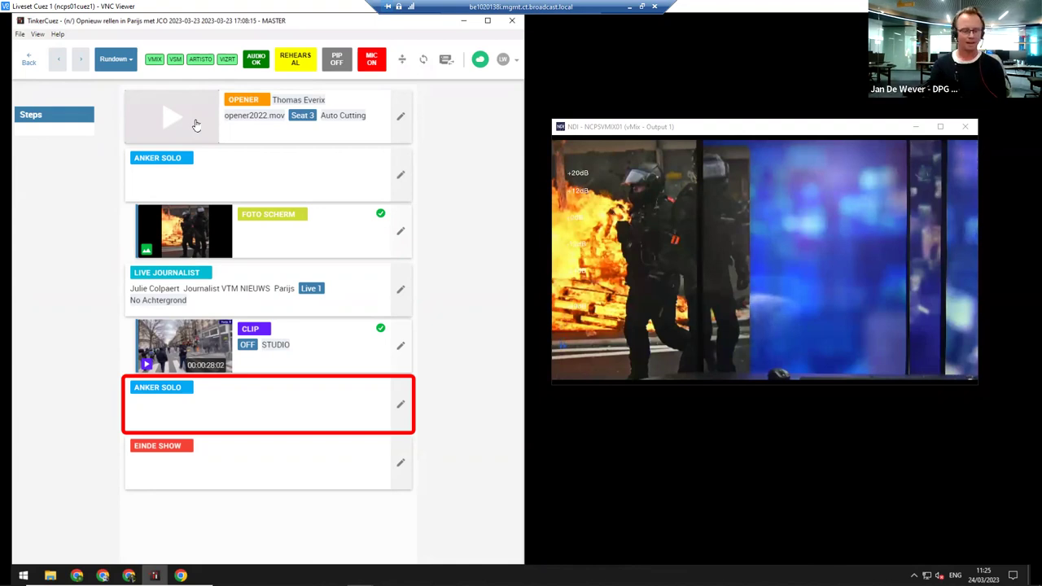
pyautogui.press('space')
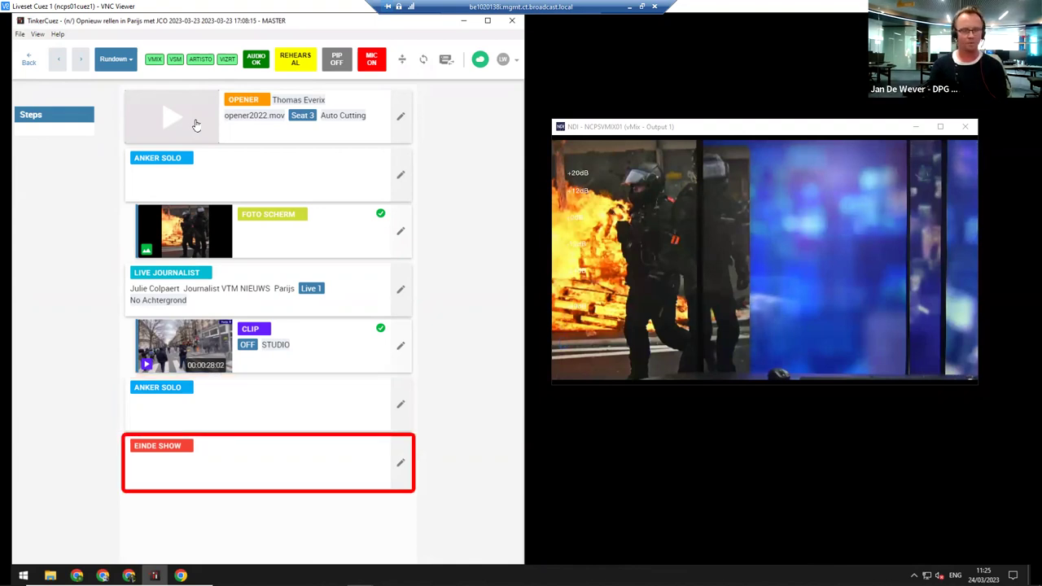